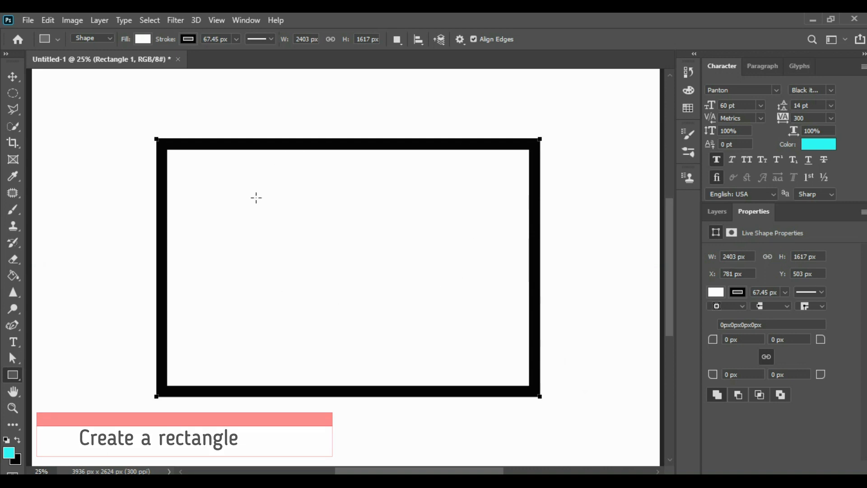
Step: Try cyan, red and white as the rectangle's fill colour and settle on bright green
left_click(143, 39)
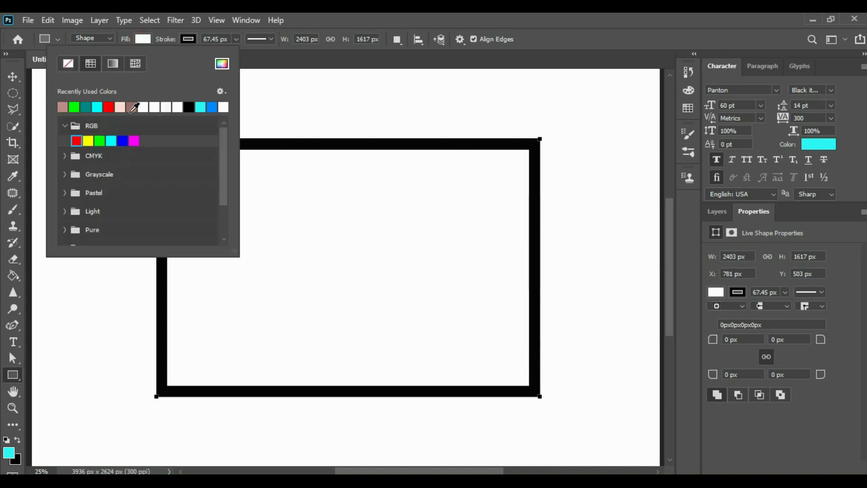
left_click(97, 105)
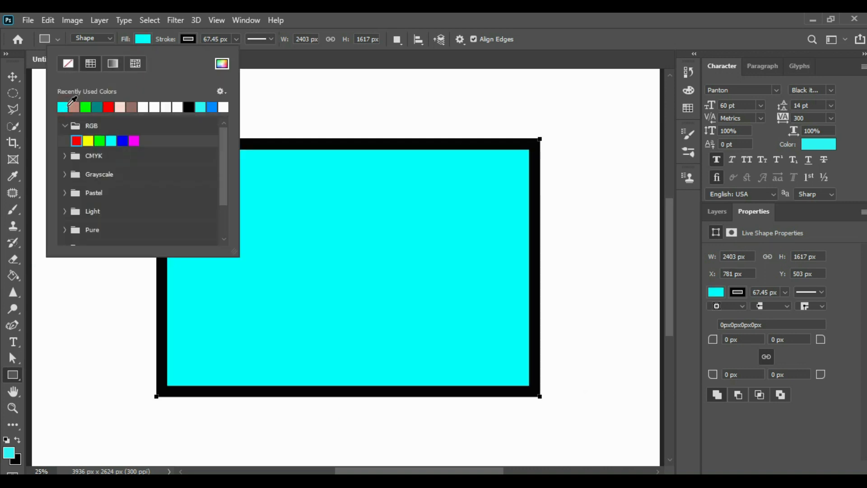
left_click(110, 107)
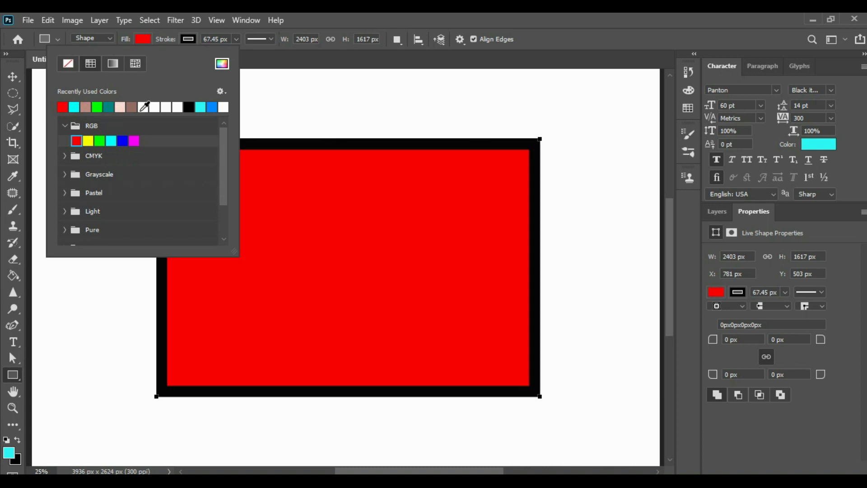
left_click(143, 107)
left_click(155, 109)
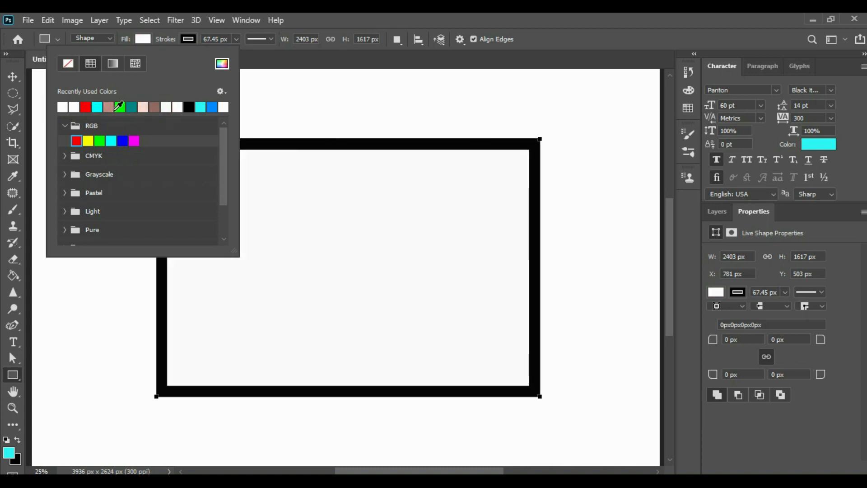
left_click(120, 106)
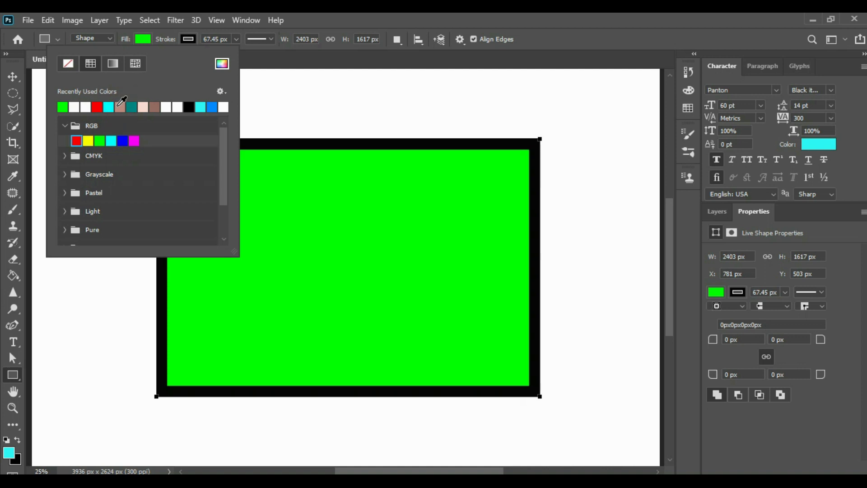
left_click(142, 39)
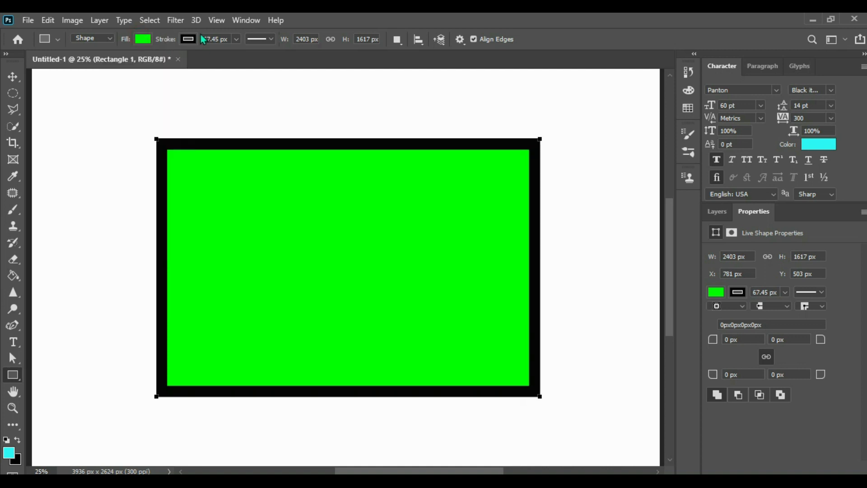
Step: Try brown, white, green and blue as the rectangle's stroke colour and return it to black
left_click(188, 39)
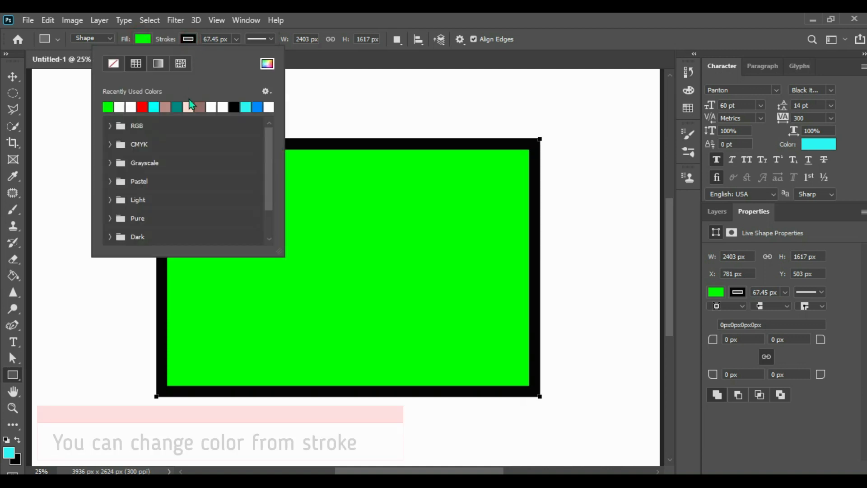
left_click(165, 106)
left_click(131, 106)
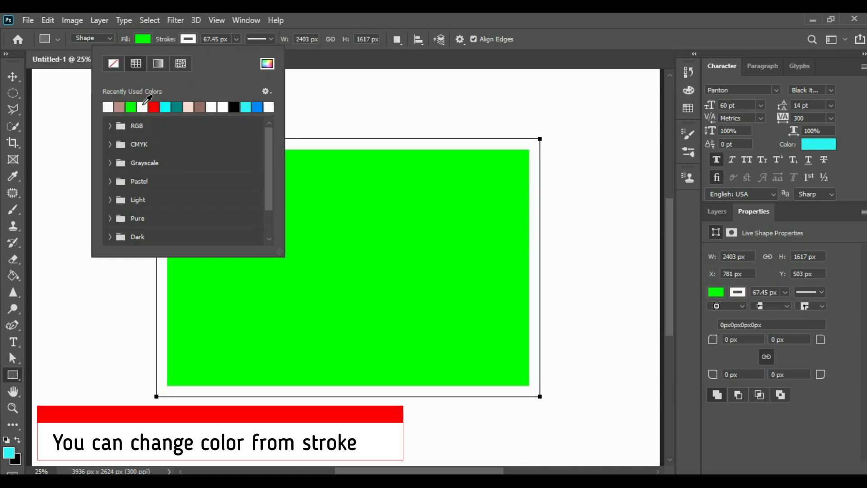
left_click(129, 106)
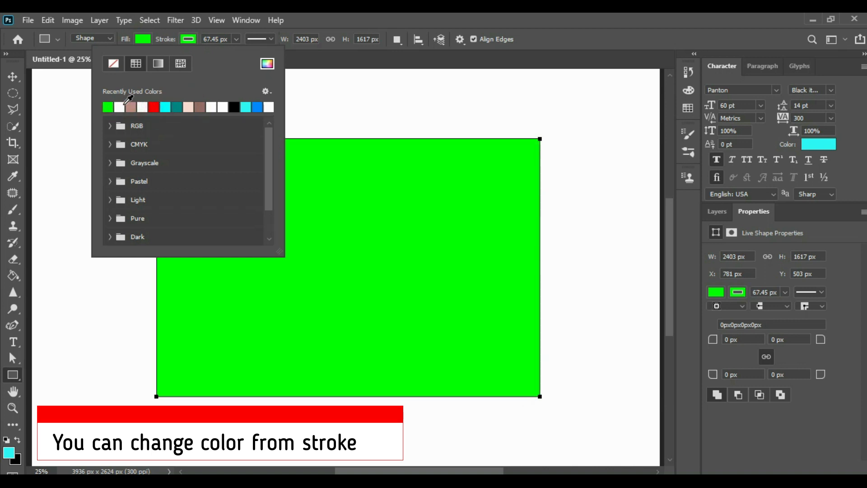
left_click(234, 106)
left_click(257, 107)
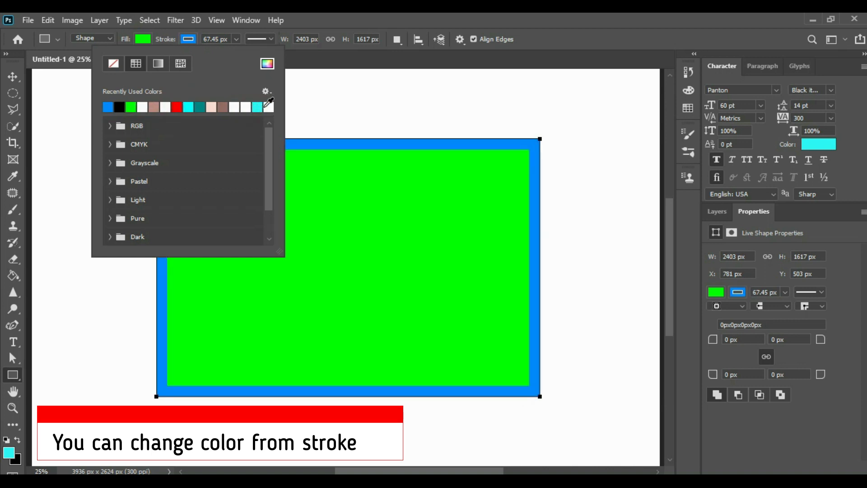
left_click(270, 107)
left_click(246, 106)
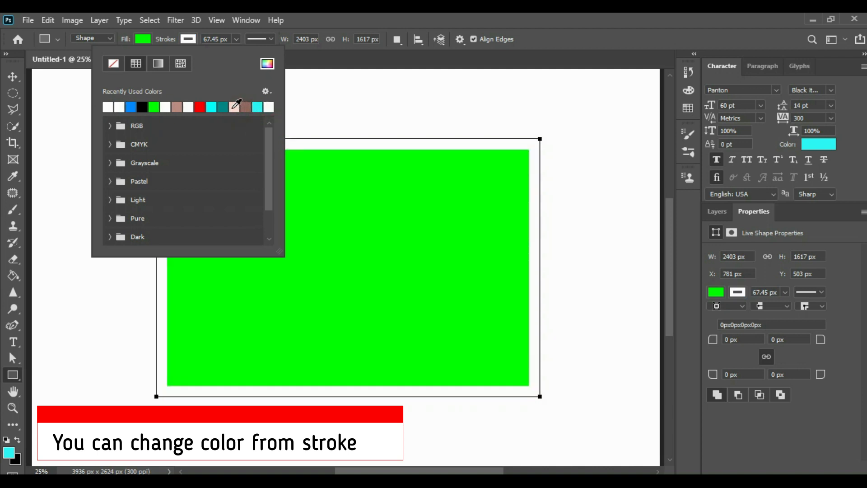
left_click(143, 107)
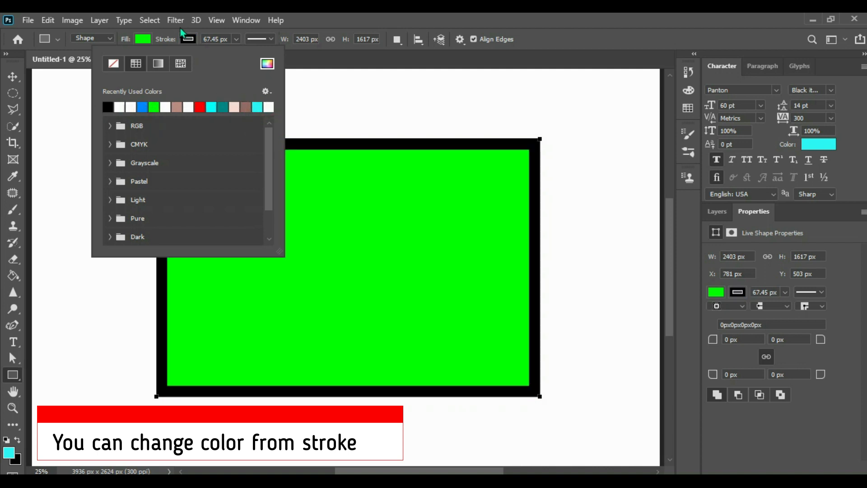
left_click(188, 39)
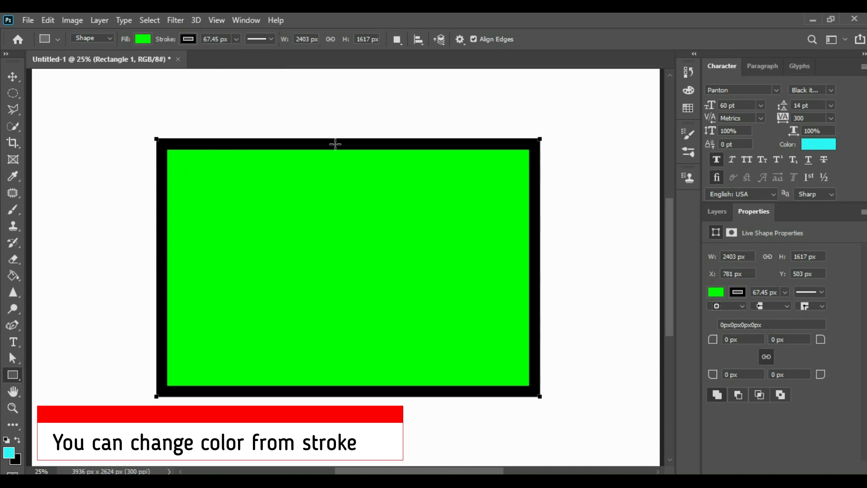
Step: Try the dashed and dotted line styles on the rectangle's stroke, ending on dashed
left_click(272, 40)
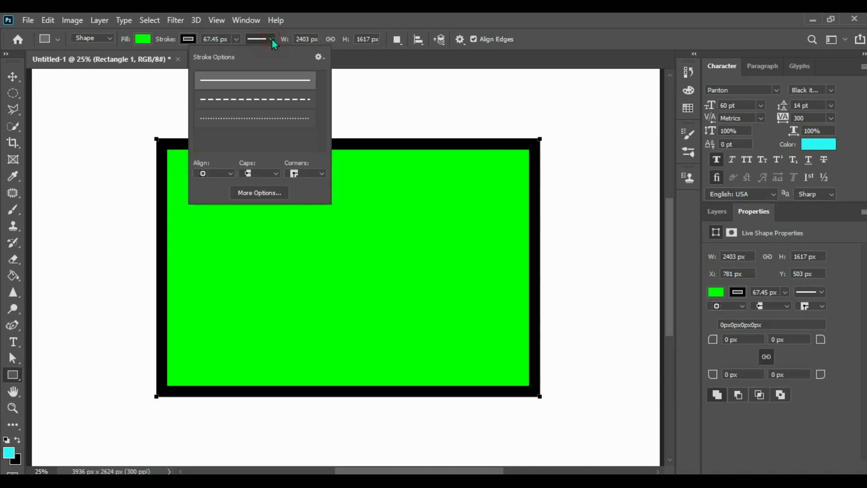
left_click(265, 101)
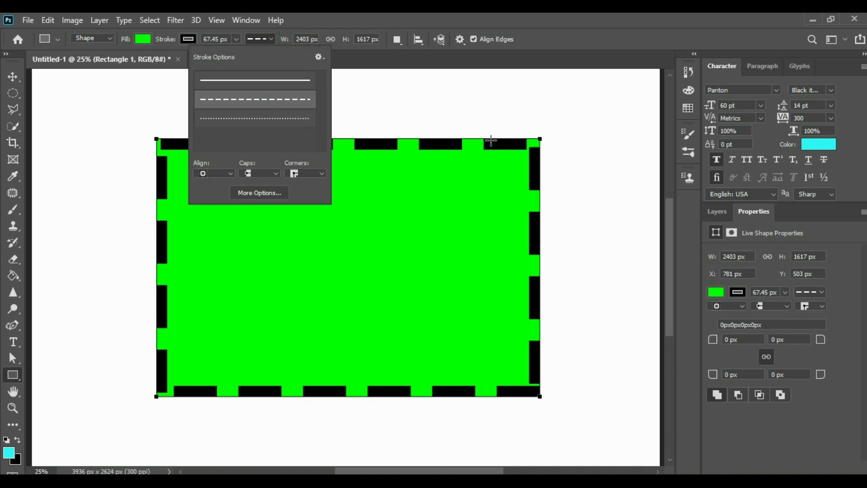
left_click(286, 122)
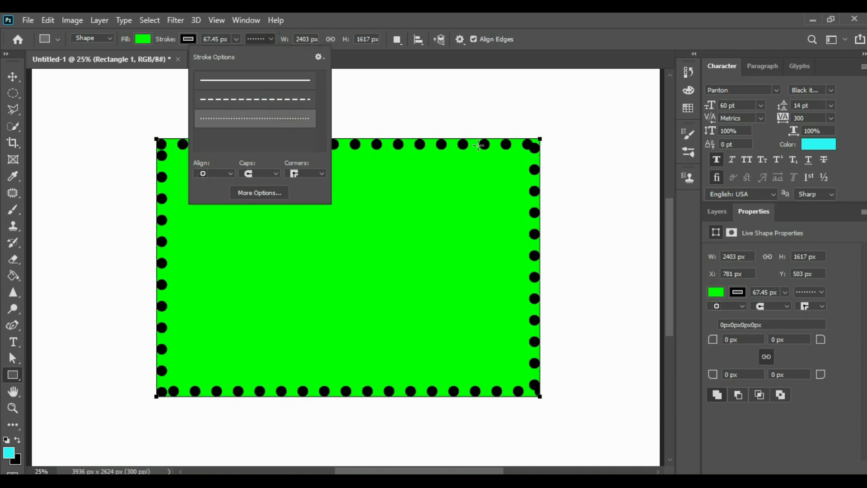
left_click(279, 102)
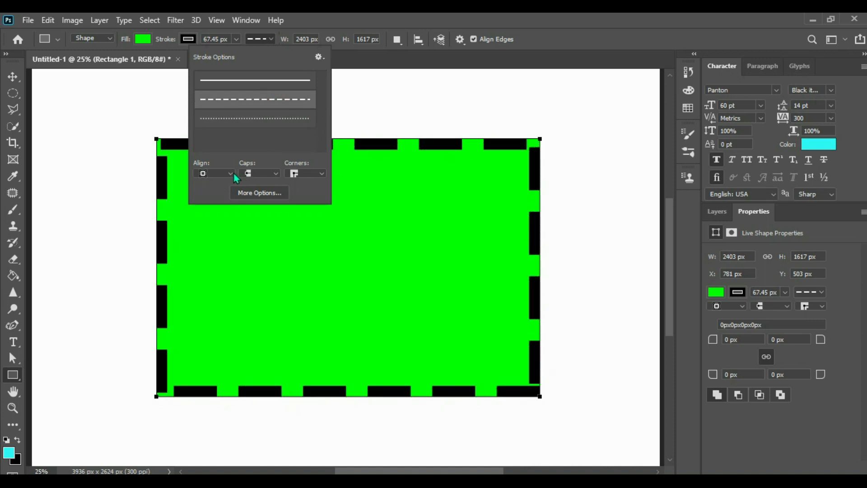
Step: Try aligning the dashed stroke to the centre and to the outside of the rectangle's edge
left_click(219, 173)
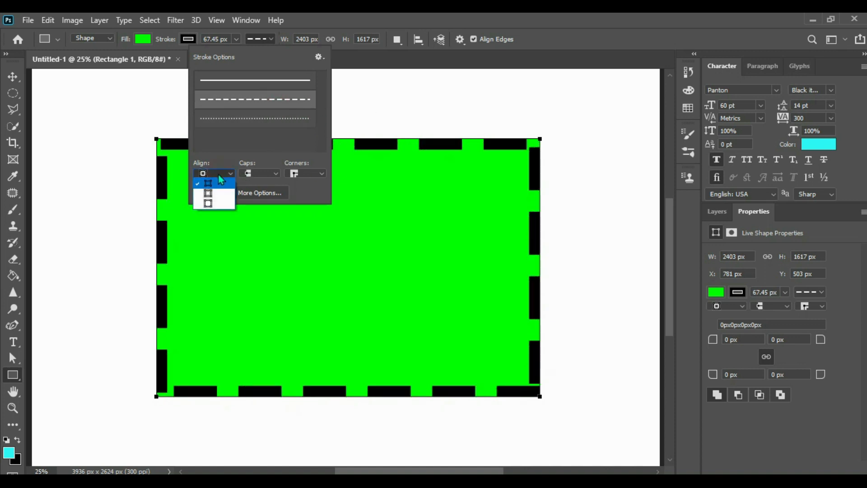
left_click(219, 203)
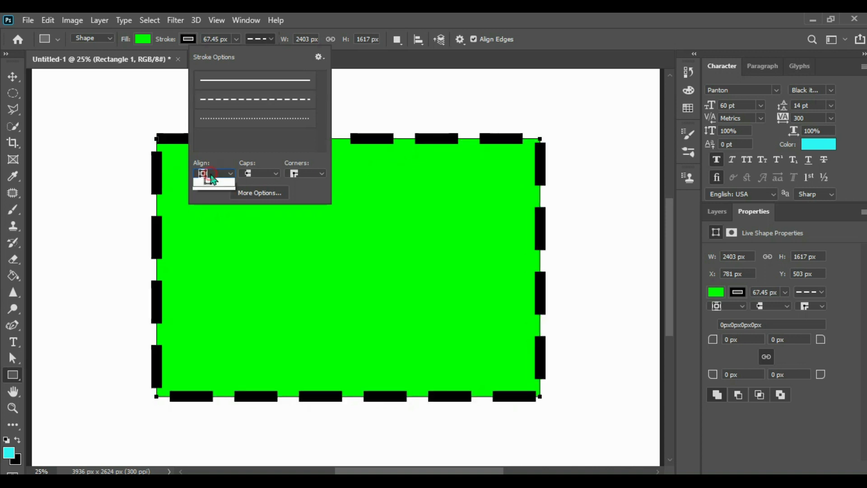
left_click(213, 200)
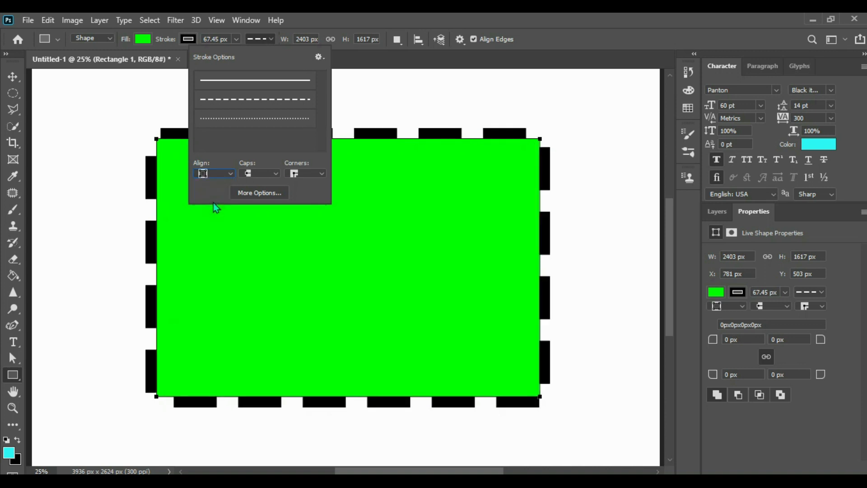
Step: Try round and square caps on the stroke's dashes and restore the butt caps
left_click(266, 176)
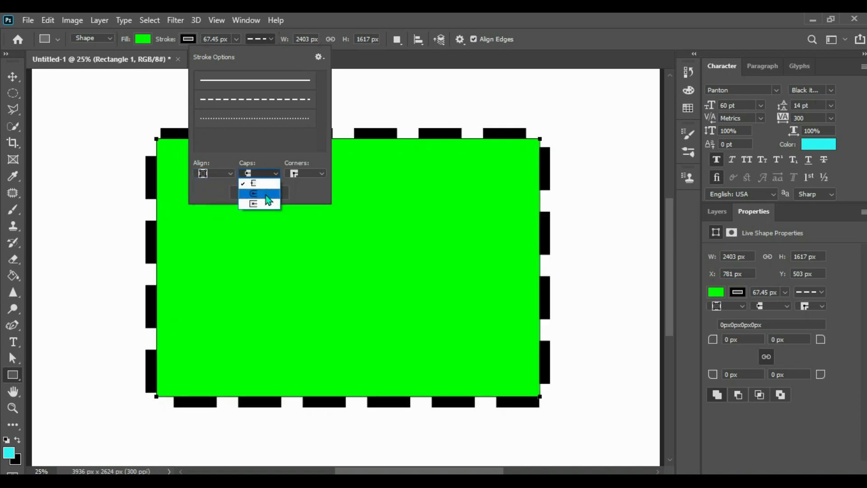
left_click(265, 194)
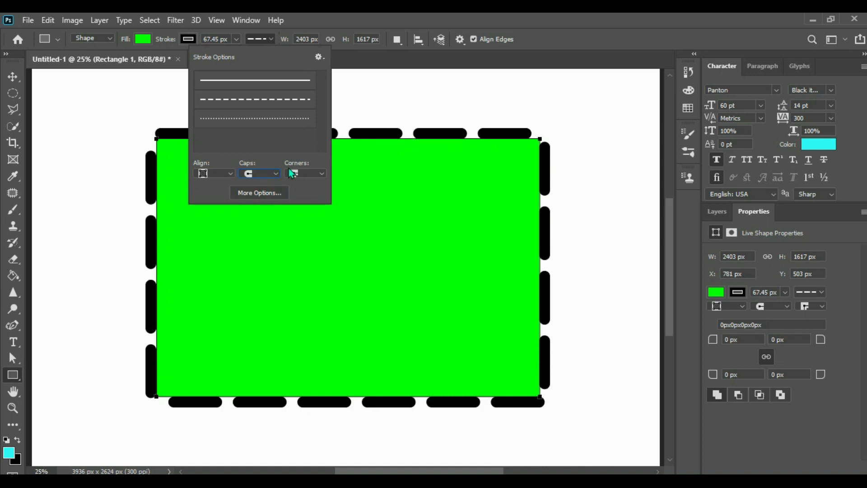
left_click(264, 173)
left_click(264, 203)
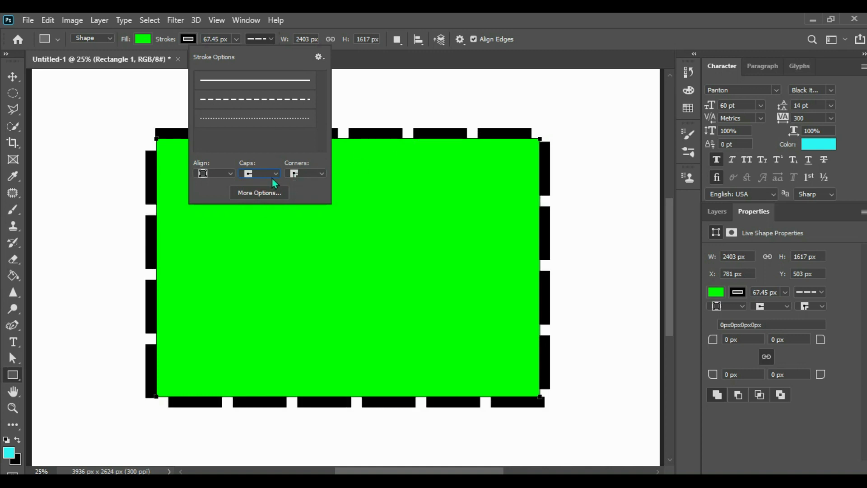
left_click(273, 174)
left_click(247, 188)
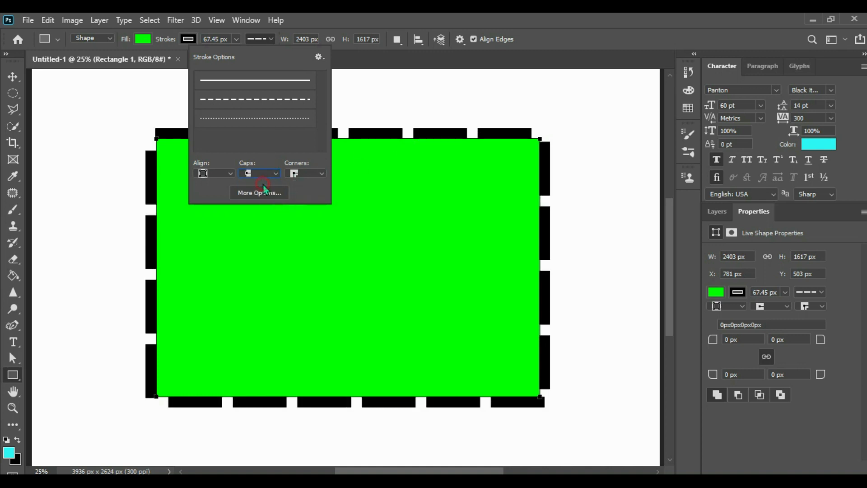
Step: Align the dashed stroke to the inside of the rectangle's edge and view the stroke corner options
left_click(211, 174)
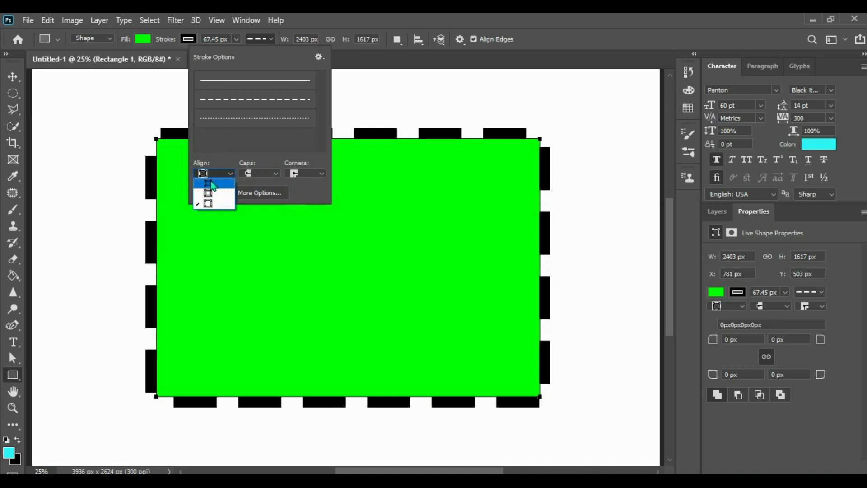
left_click(210, 184)
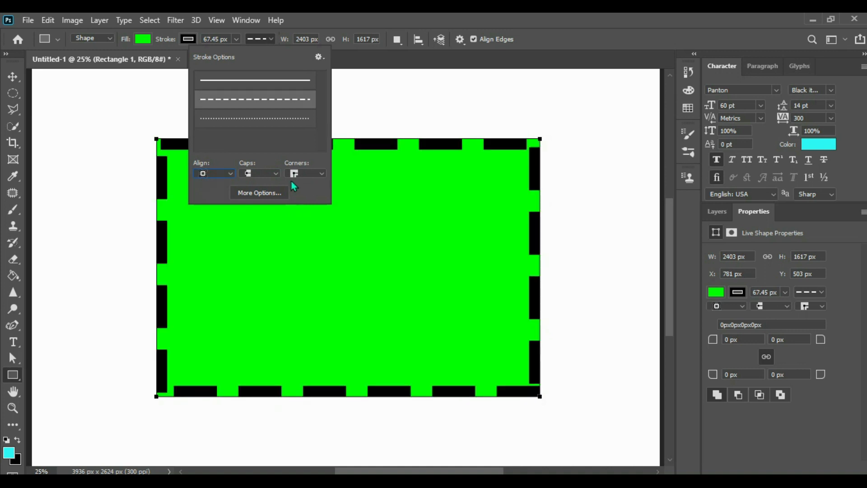
left_click(315, 175)
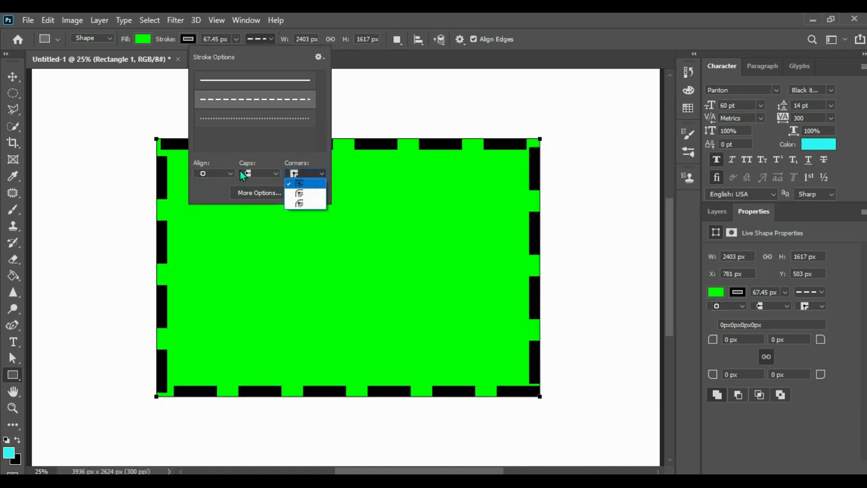
left_click(225, 173)
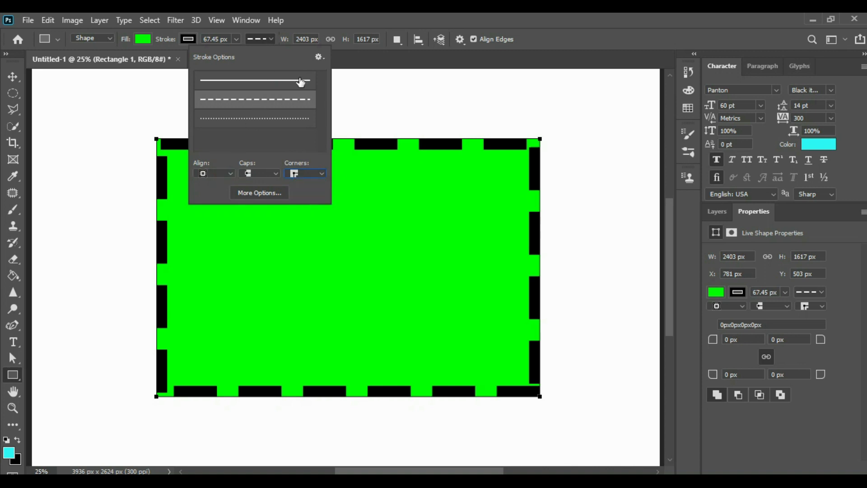
Step: Change the rectangle's stroke to a solid line aligned to the outside of its edge
left_click(265, 81)
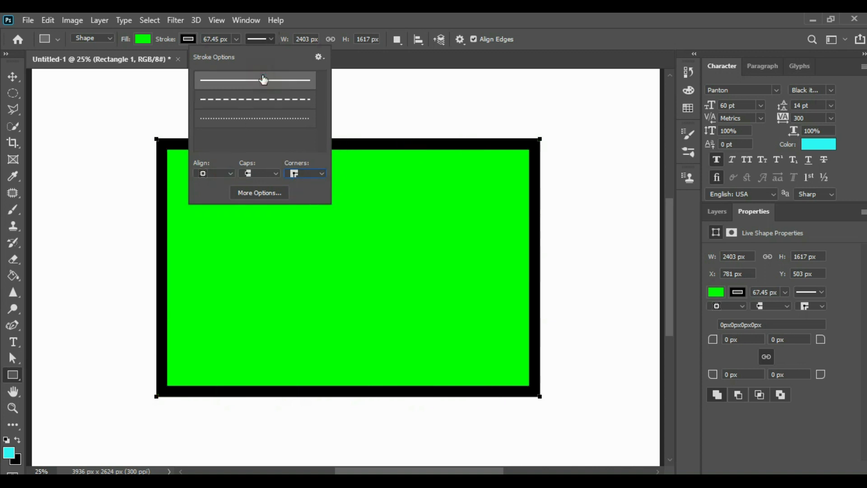
left_click(227, 174)
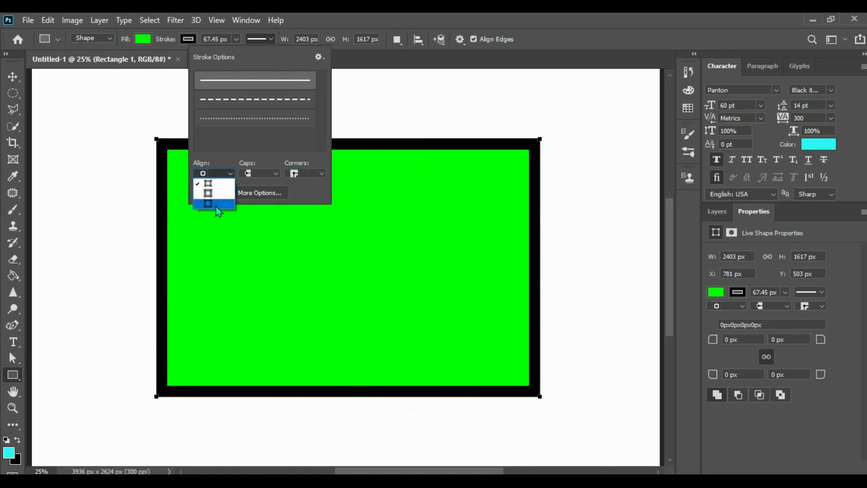
left_click(218, 203)
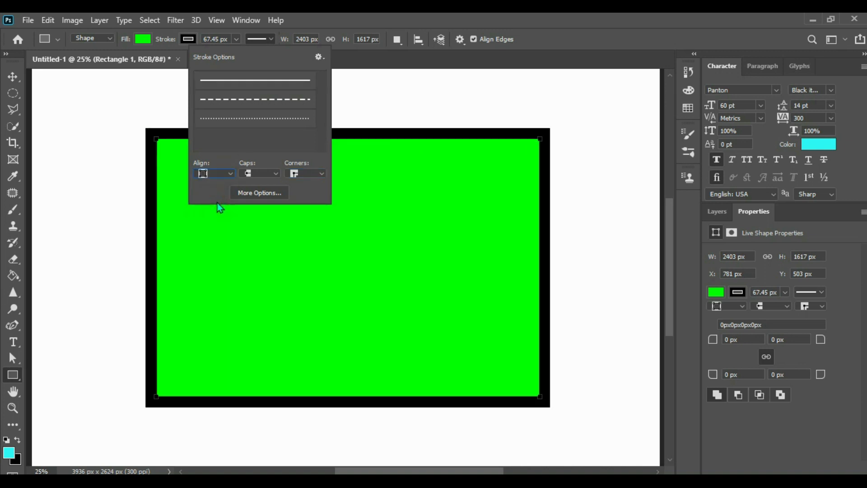
Step: Try round corners on the outer stroke and set the corner type to bevel
left_click(321, 175)
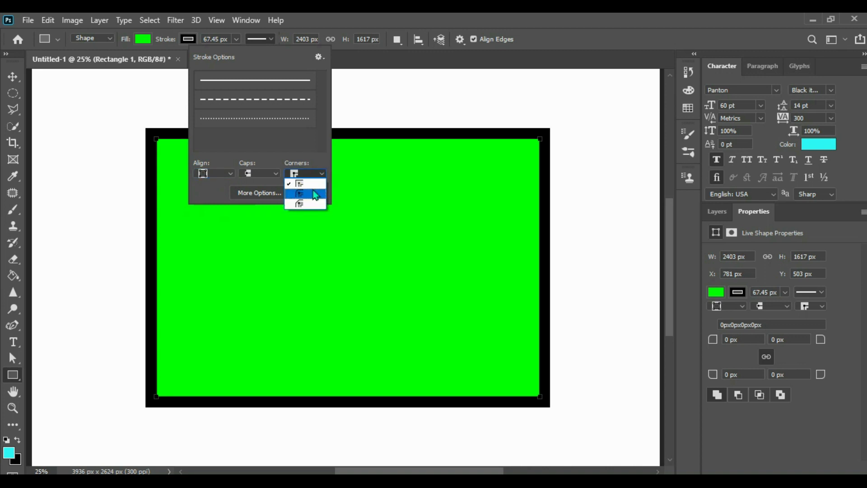
left_click(315, 195)
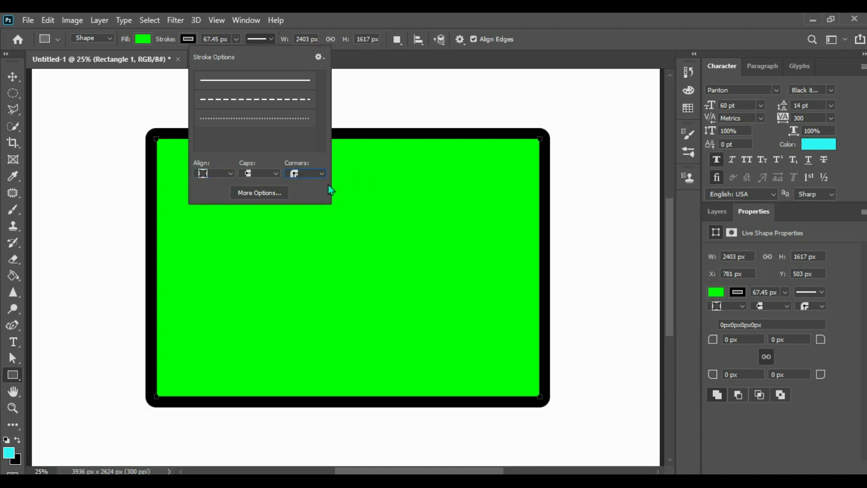
left_click(325, 172)
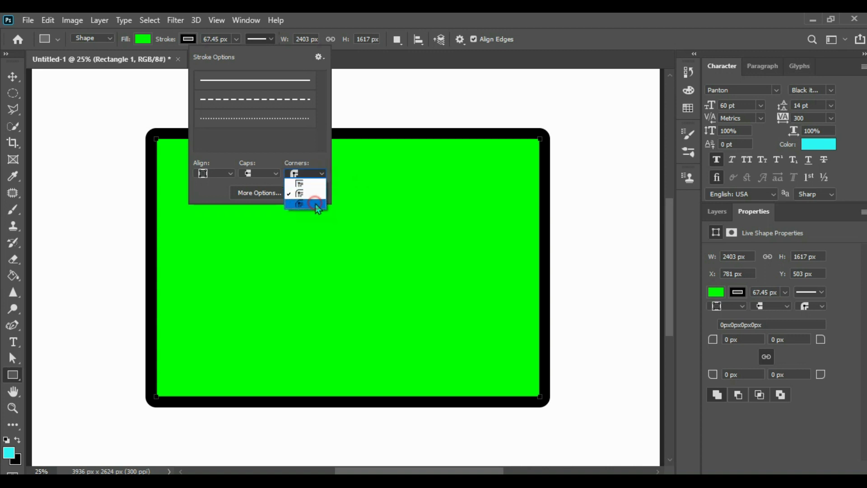
left_click(316, 206)
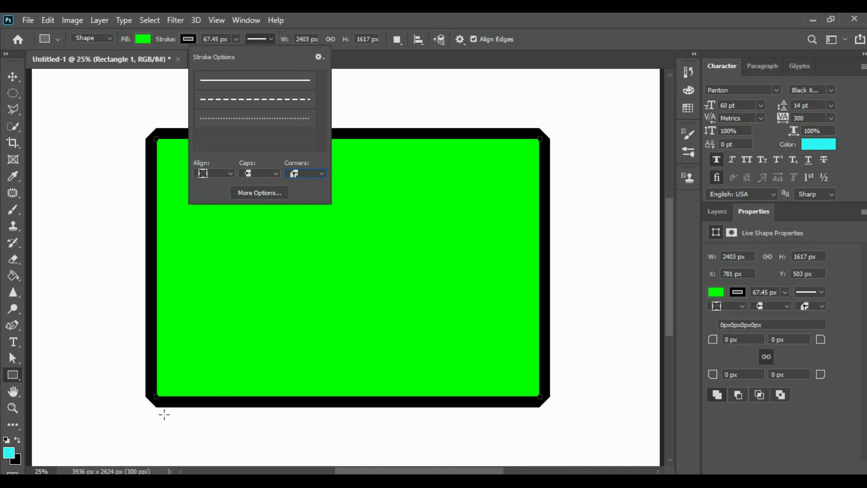
Step: Give the rectangle a dashed stroke aligned to the inside of its edge, with miter corners
left_click(291, 174)
left_click(292, 180)
left_click(265, 106)
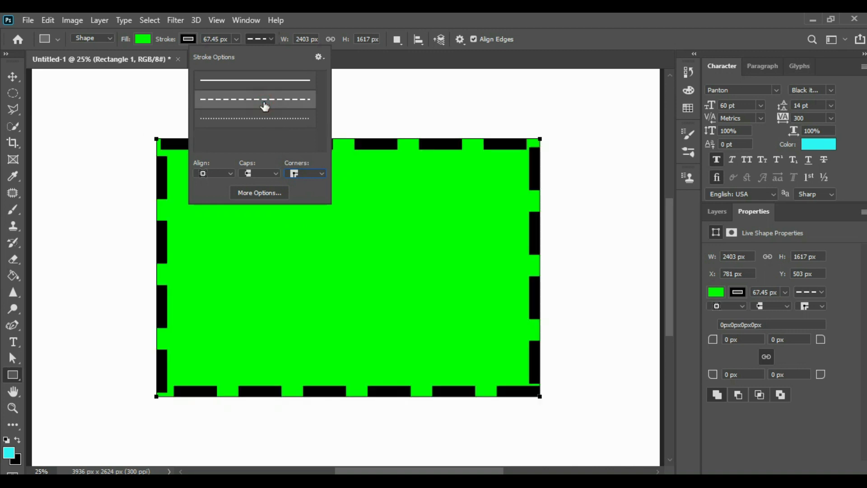
Step: Try custom stroke dash spacing with a first gap of 4 and 1, and a first dash of 2
left_click(259, 194)
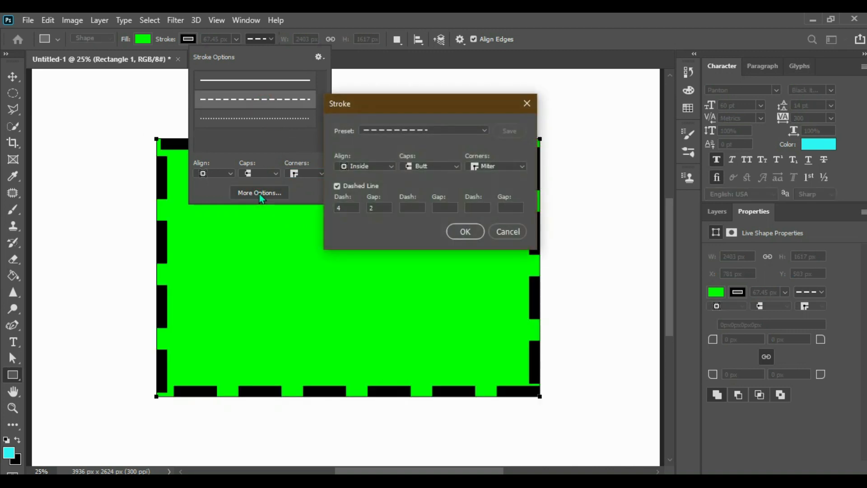
mouse_move(423, 105)
left_mouse_down()
mouse_move(511, 145)
mouse_move(603, 151)
mouse_move(495, 209)
left_mouse_up()
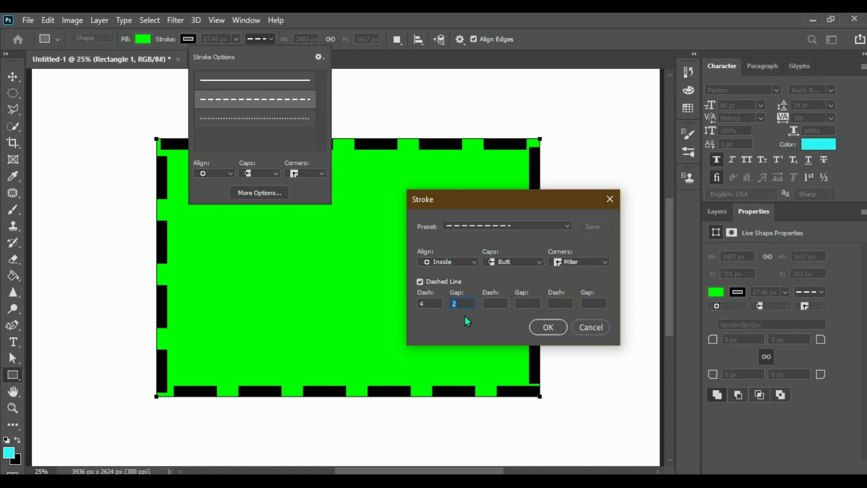
type("4")
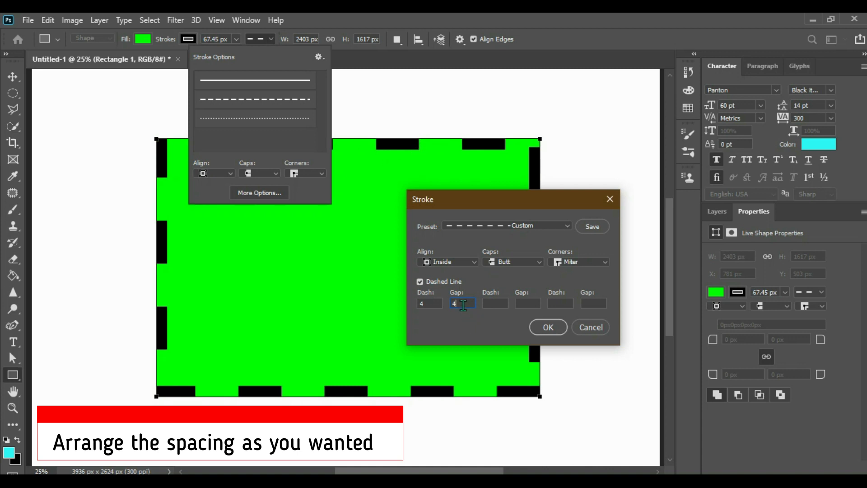
key("BackSpace")
type("1")
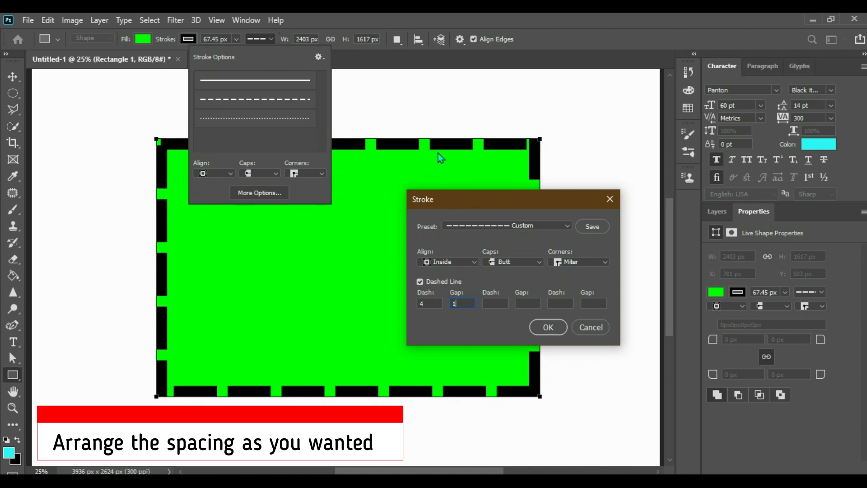
left_click(430, 299)
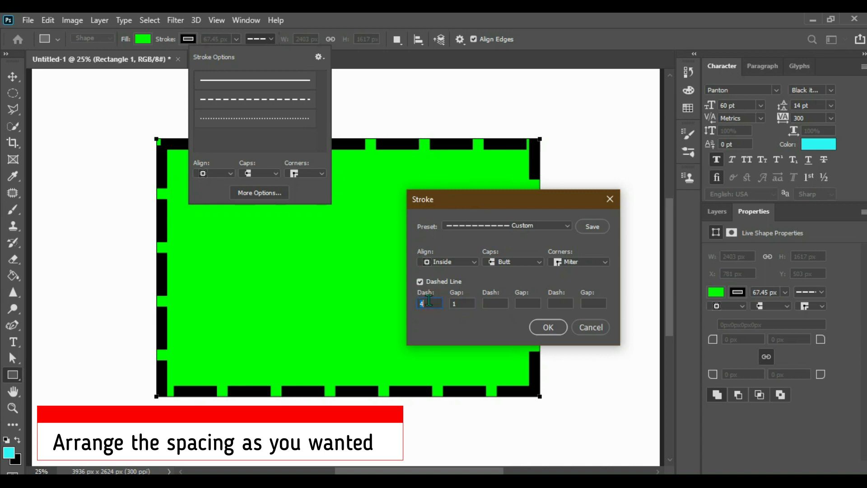
type("2")
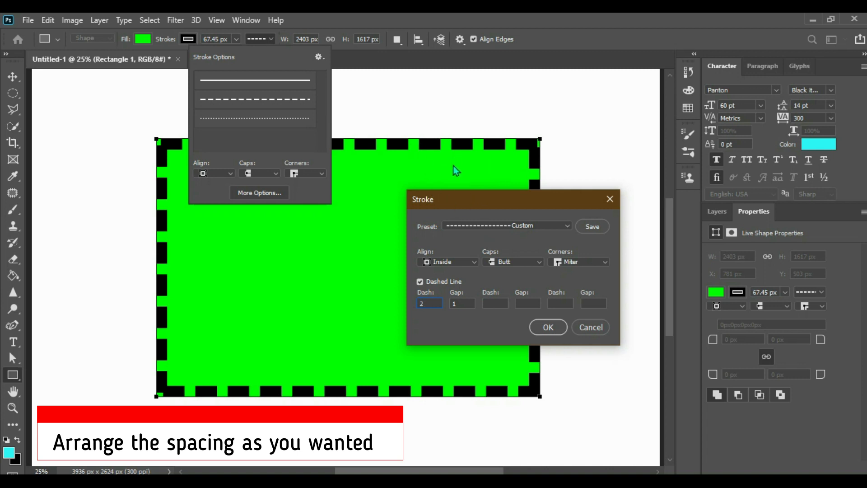
Step: Try 2 and 1 for the stroke's second dash, and set the second gap to 2 and the second dash to 4
left_click(496, 307)
type("2")
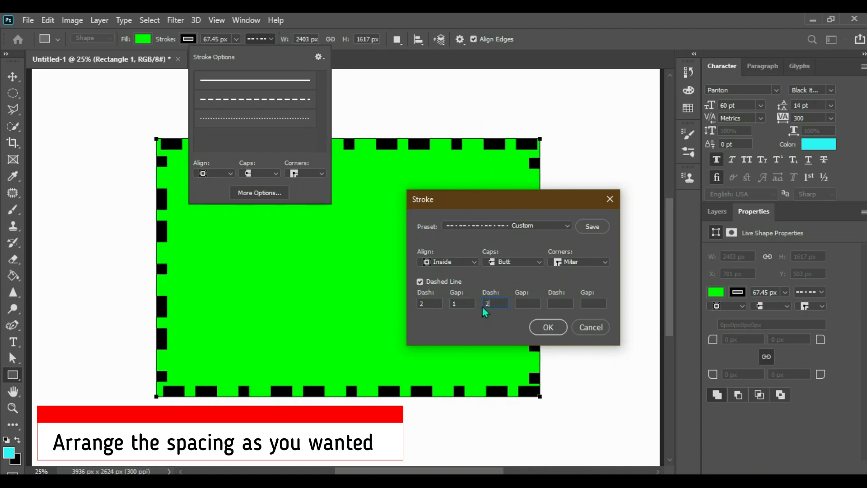
key("BackSpace")
type("1")
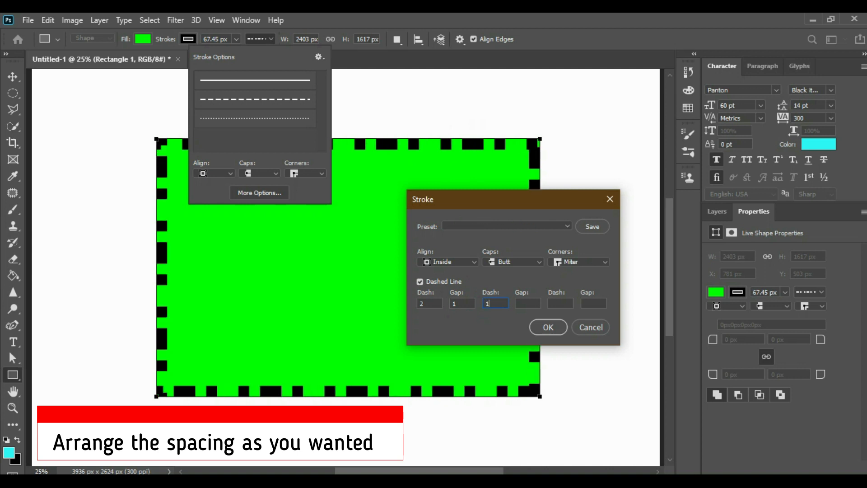
key("BackSpace")
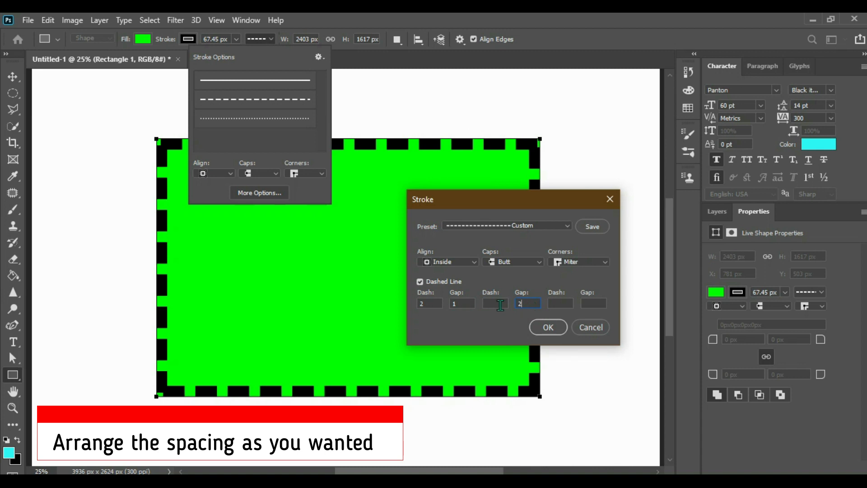
type("1")
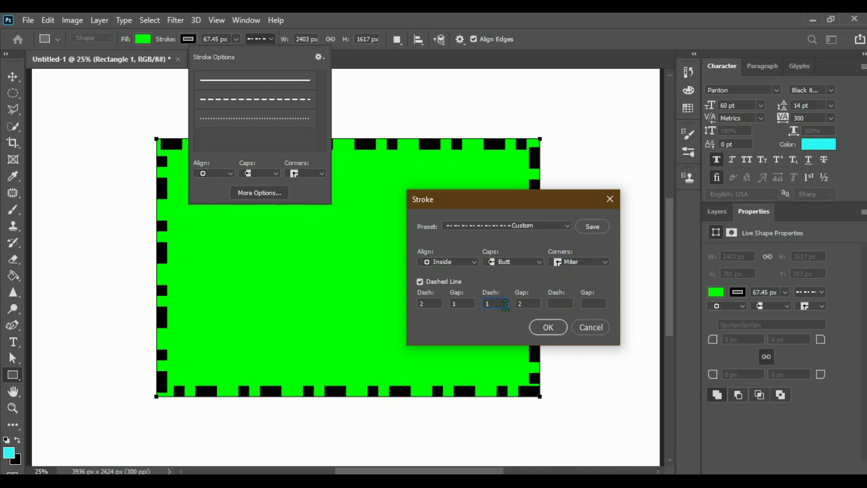
type("4")
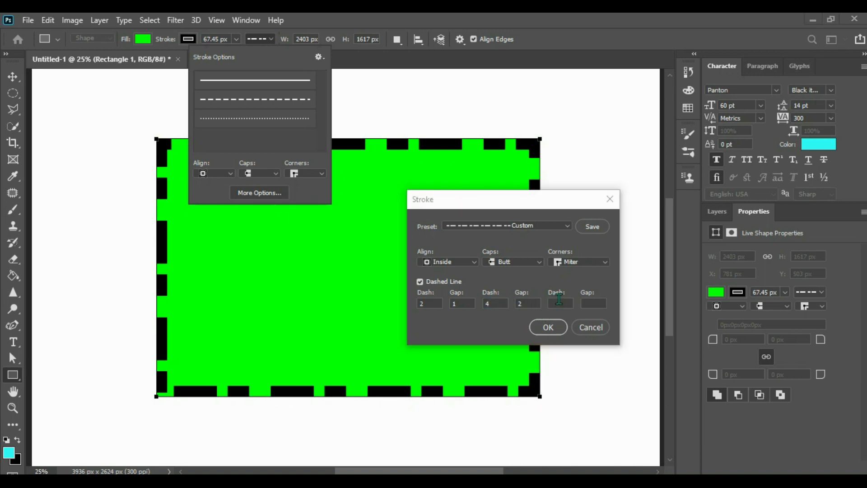
Step: Set the stroke pattern's second dash to 6 and apply the custom dashed line
left_click(559, 299)
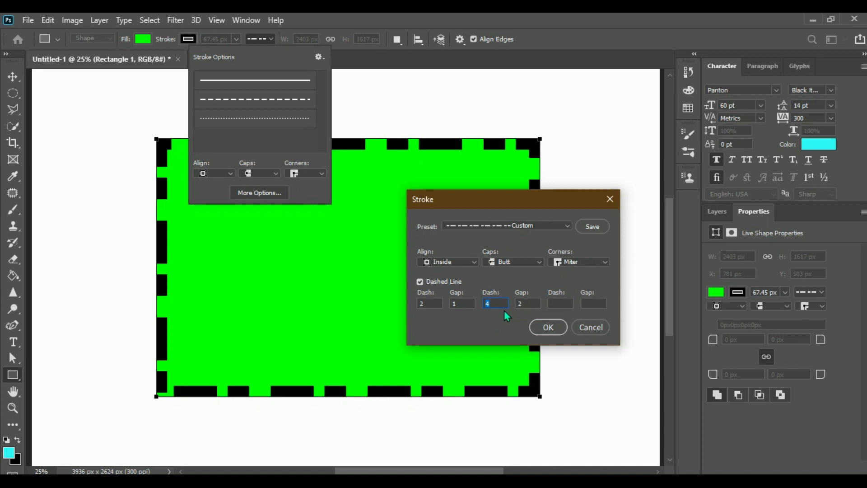
type("6")
key("Return")
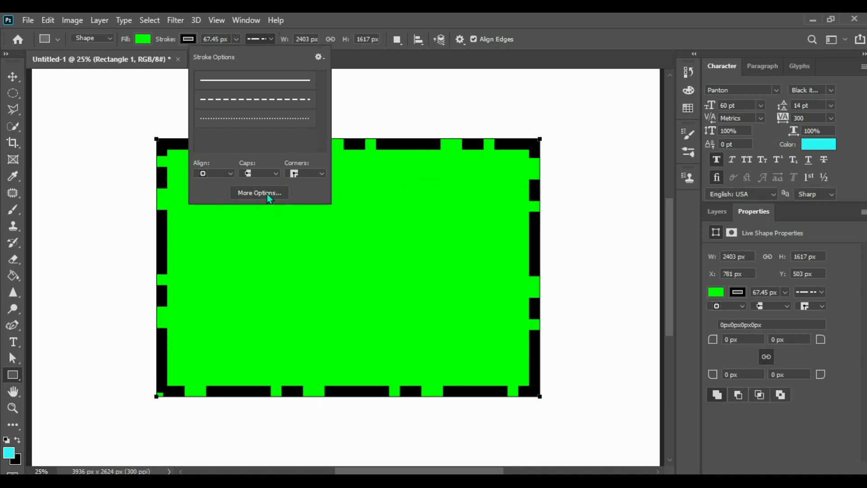
Step: Return the rectangle's stroke to the preset dashed line and close the stroke options
left_click(266, 100)
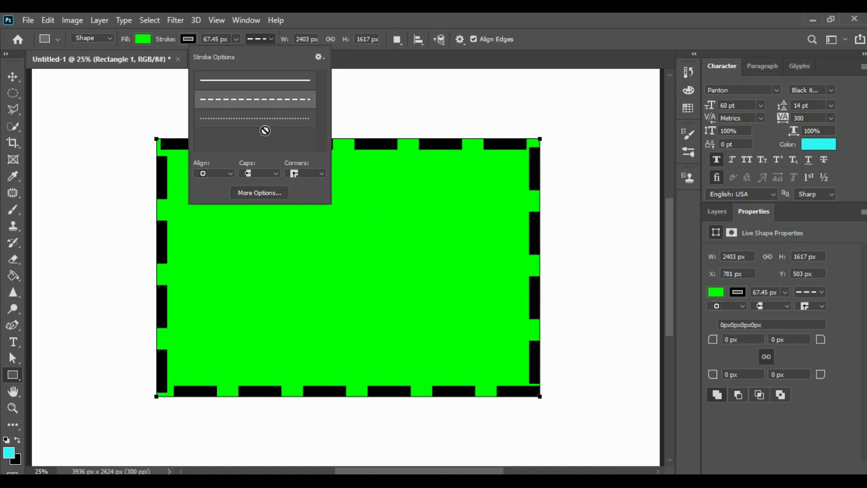
left_click(265, 40)
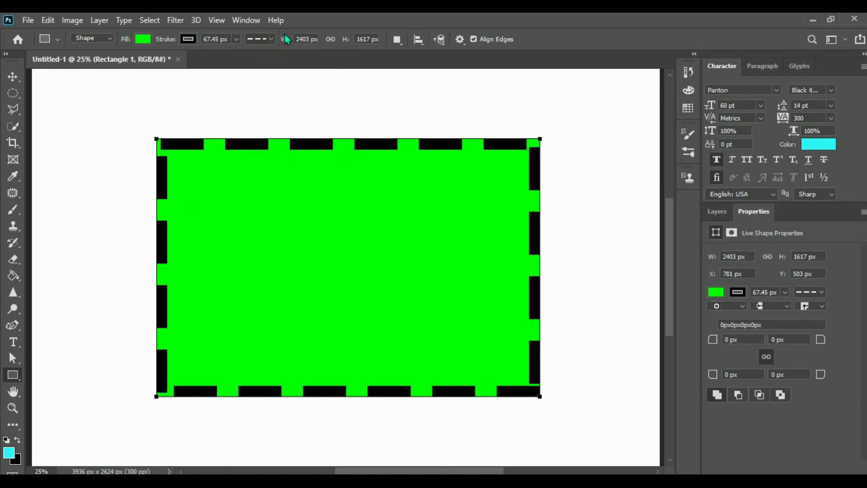
Step: Fill the rectangle with white from the recently used colours
left_click(142, 39)
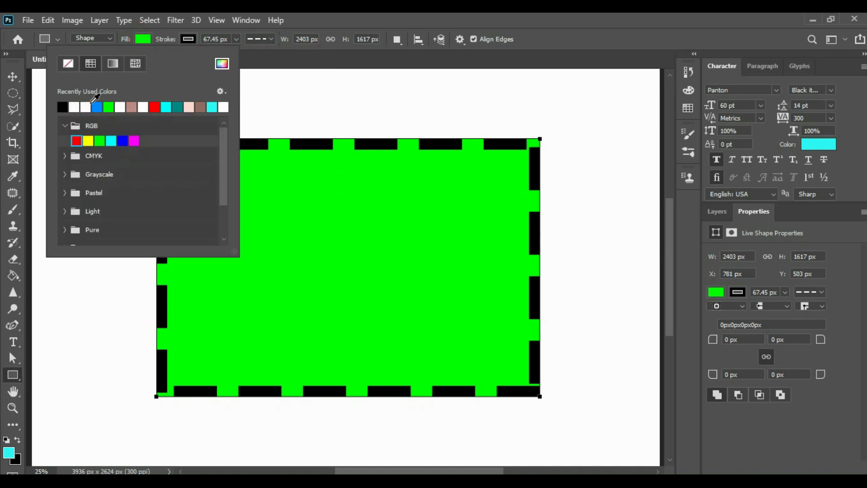
left_click(86, 107)
left_click(155, 41)
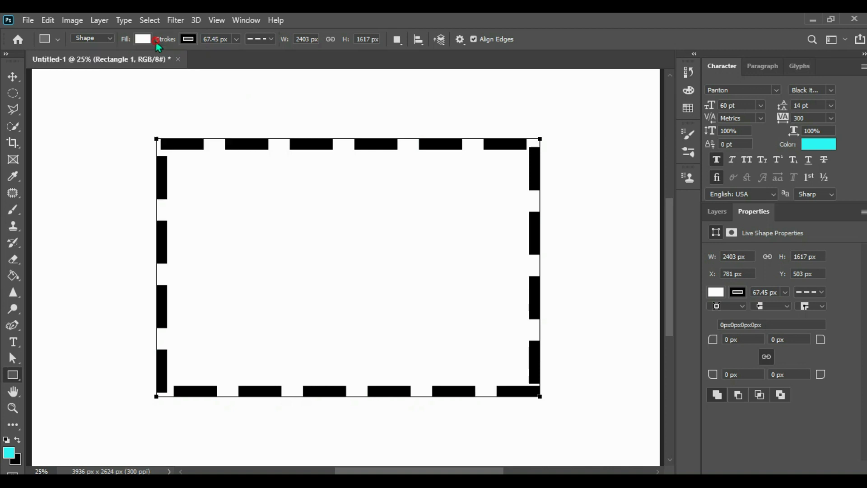